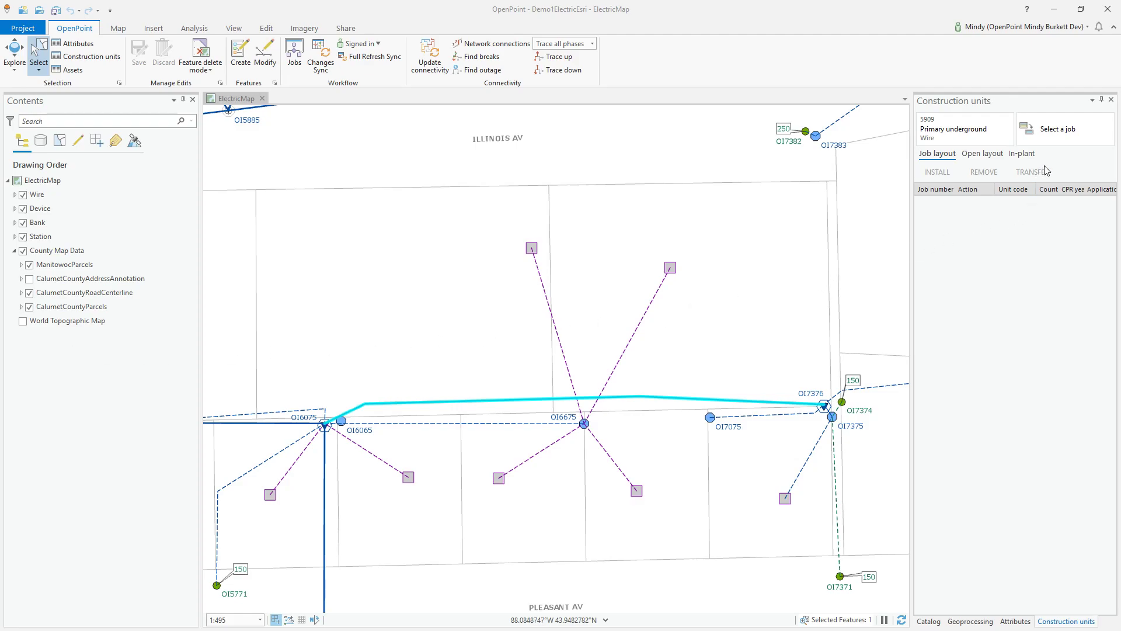
# Review the in-plant details of the PRIURD1/0STR unit on the selected primary underground wire, and close them.
pyautogui.click(1025, 156)
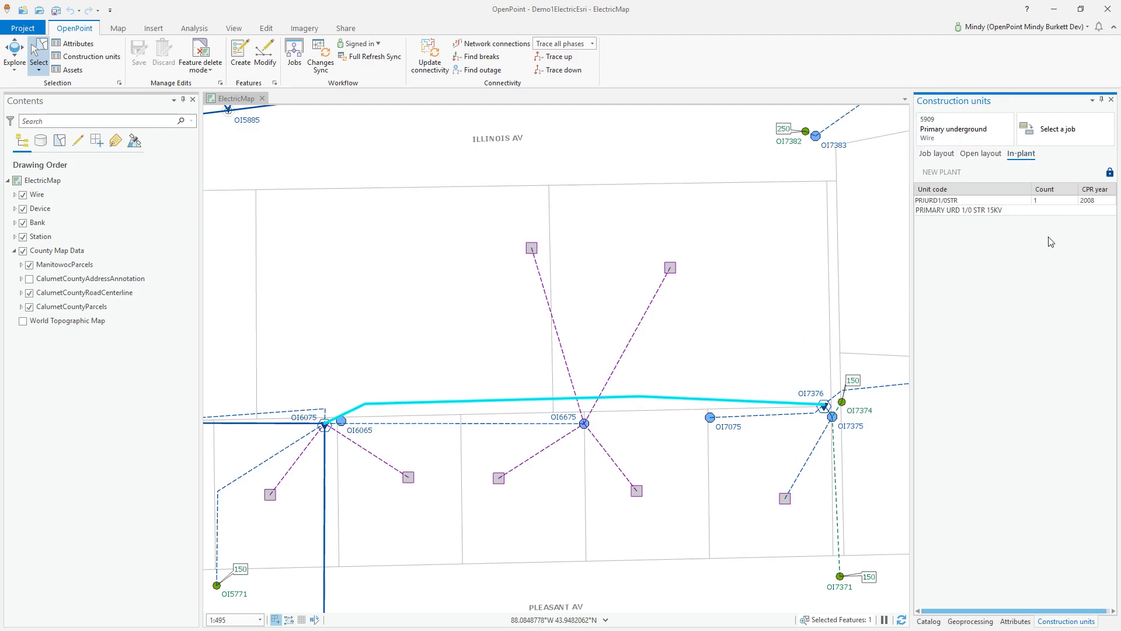
pyautogui.click(939, 211)
pyautogui.doubleClick(957, 209)
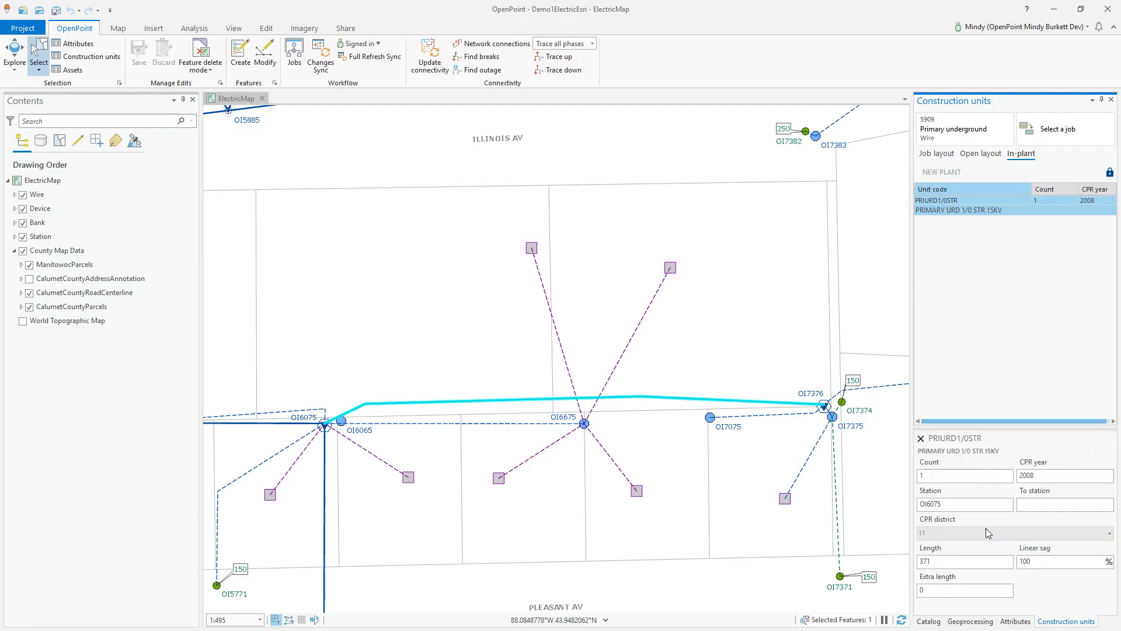
pyautogui.click(946, 475)
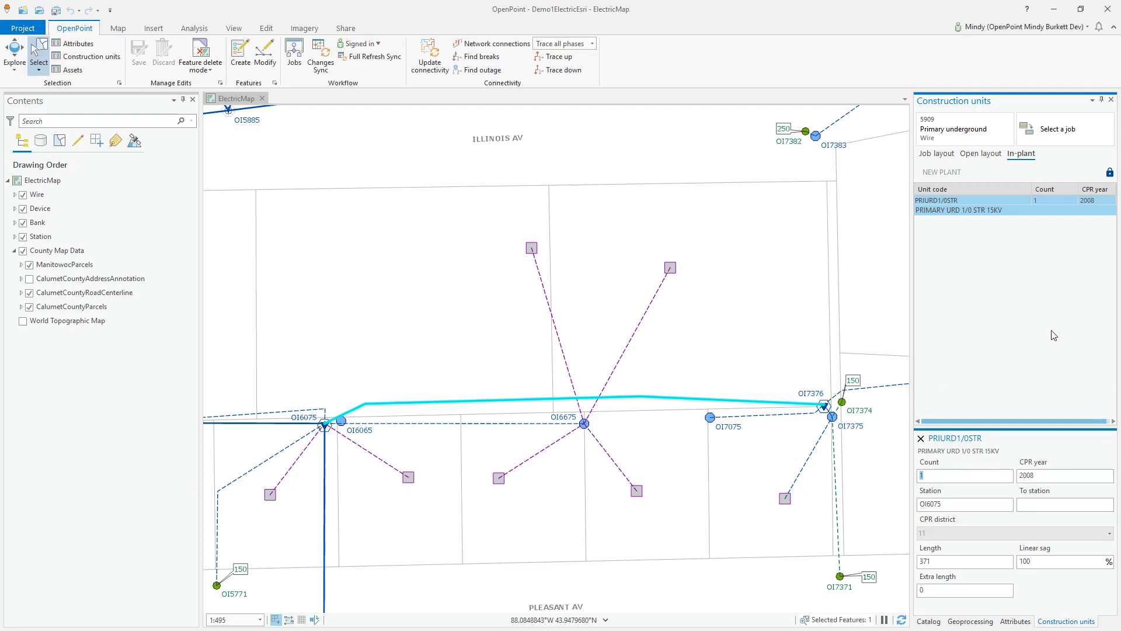
pyautogui.click(921, 439)
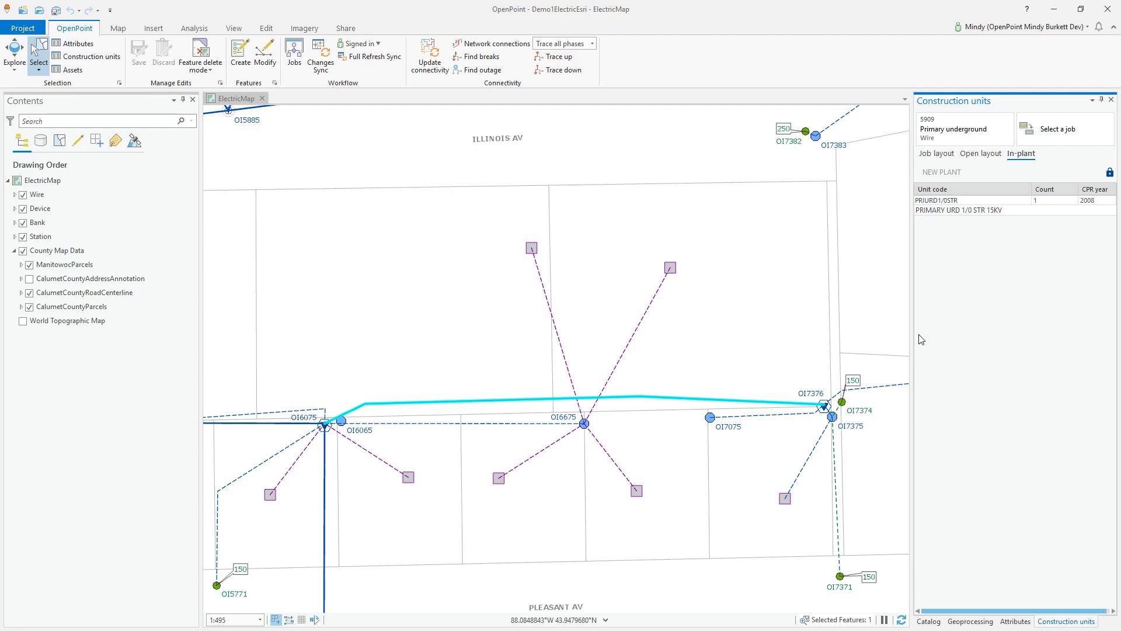
pyautogui.click(993, 207)
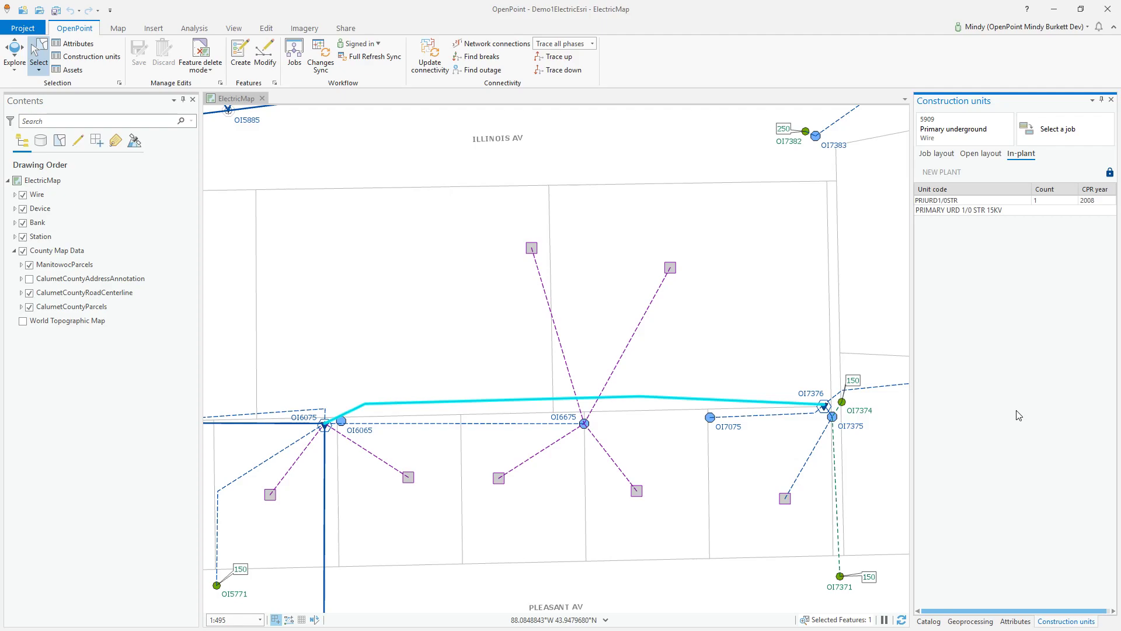
# Unlock the in-plant records for editing and check the additional actions available for the PRIURD1/0STR unit.
pyautogui.click(1109, 174)
pyautogui.click(1109, 174)
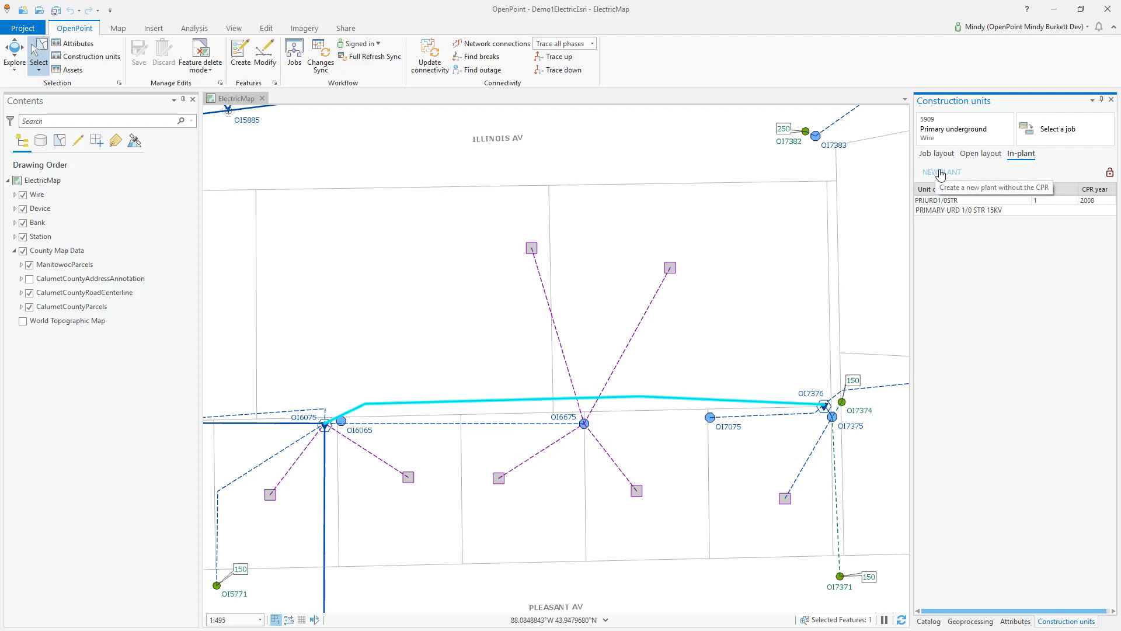
pyautogui.click(963, 209)
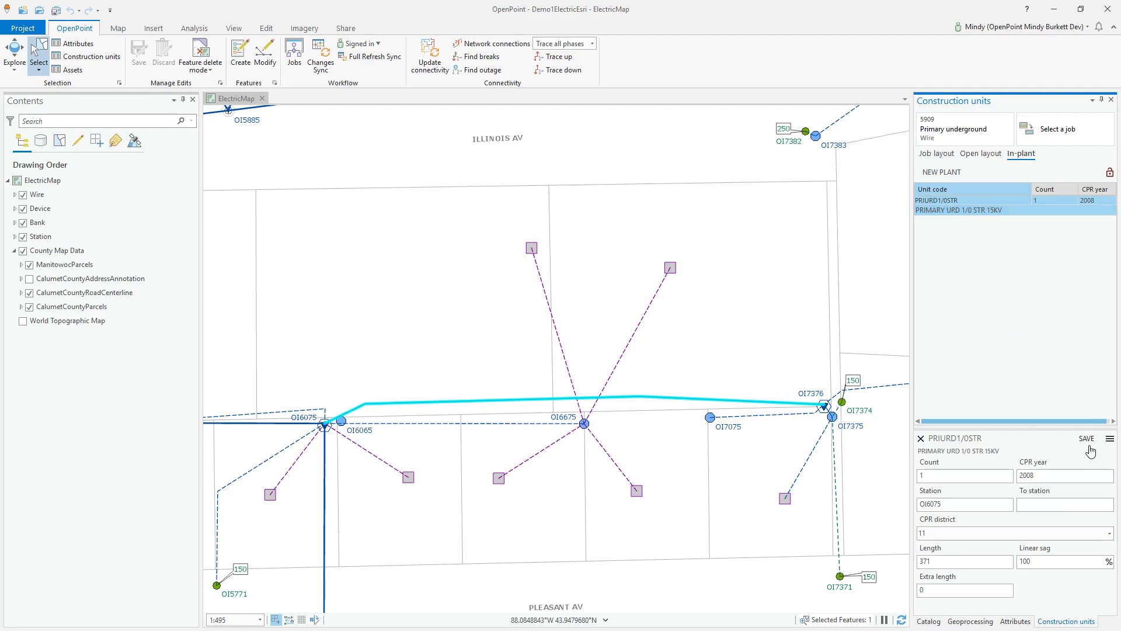
pyautogui.click(1109, 439)
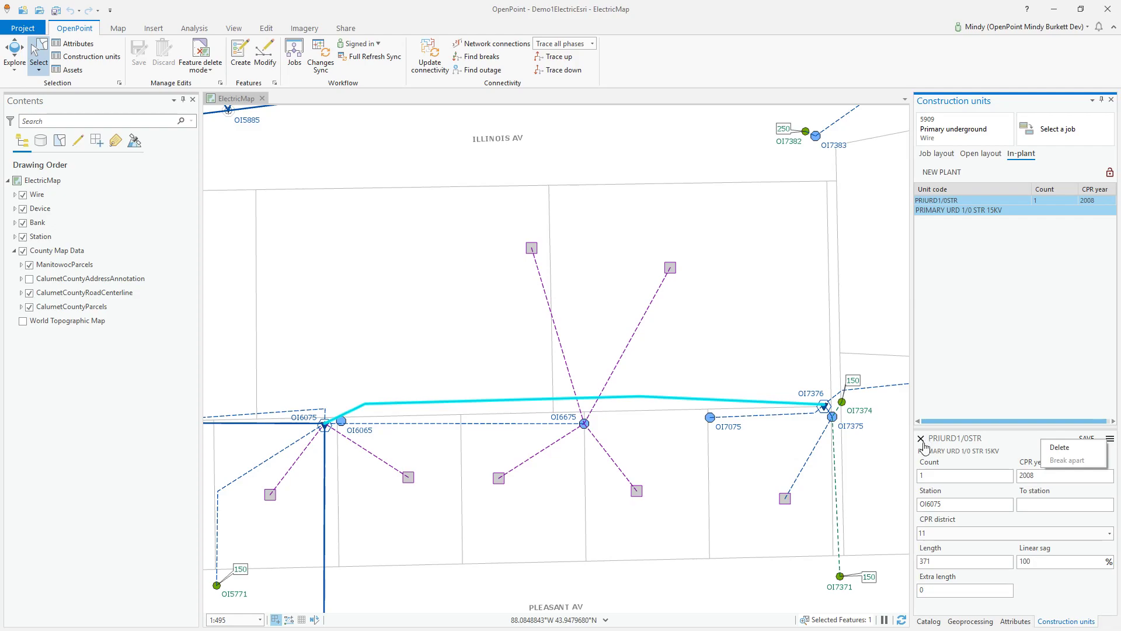
pyautogui.click(921, 439)
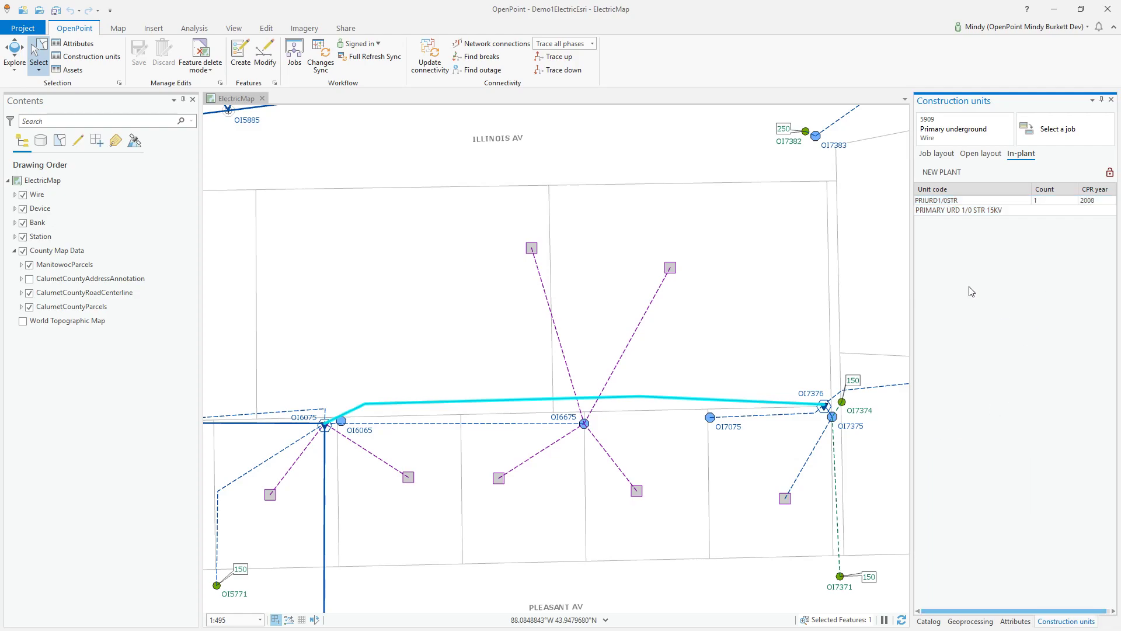
# Create a new in-plant record for the primary wire, searching for "petro2" and choosing the PETRO2 duct unit.
pyautogui.click(935, 178)
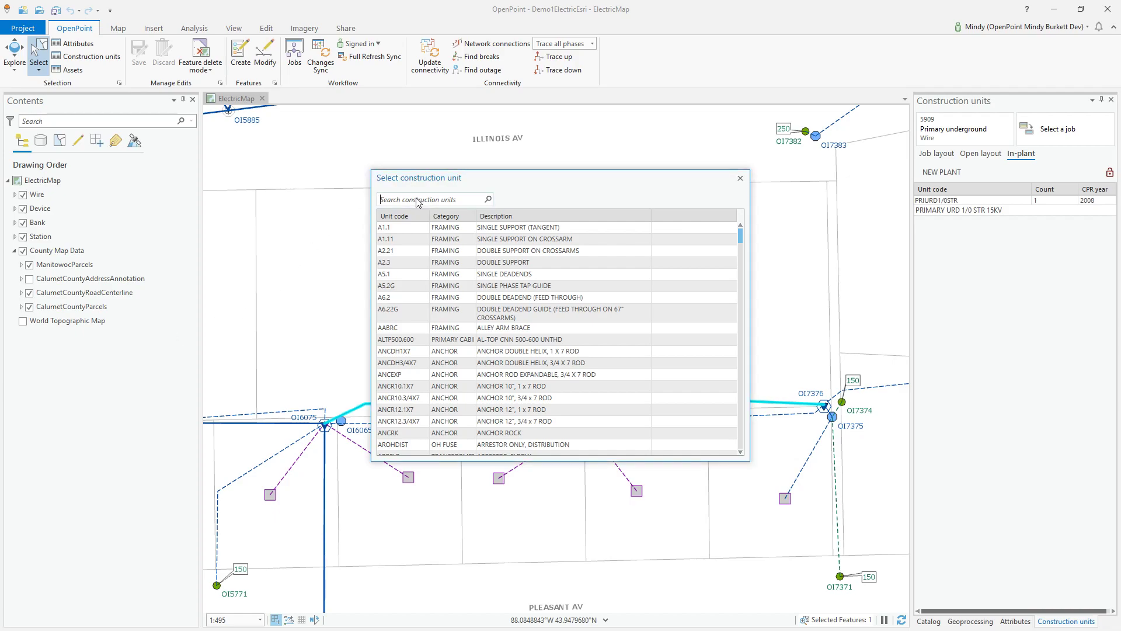
pyautogui.write('p')
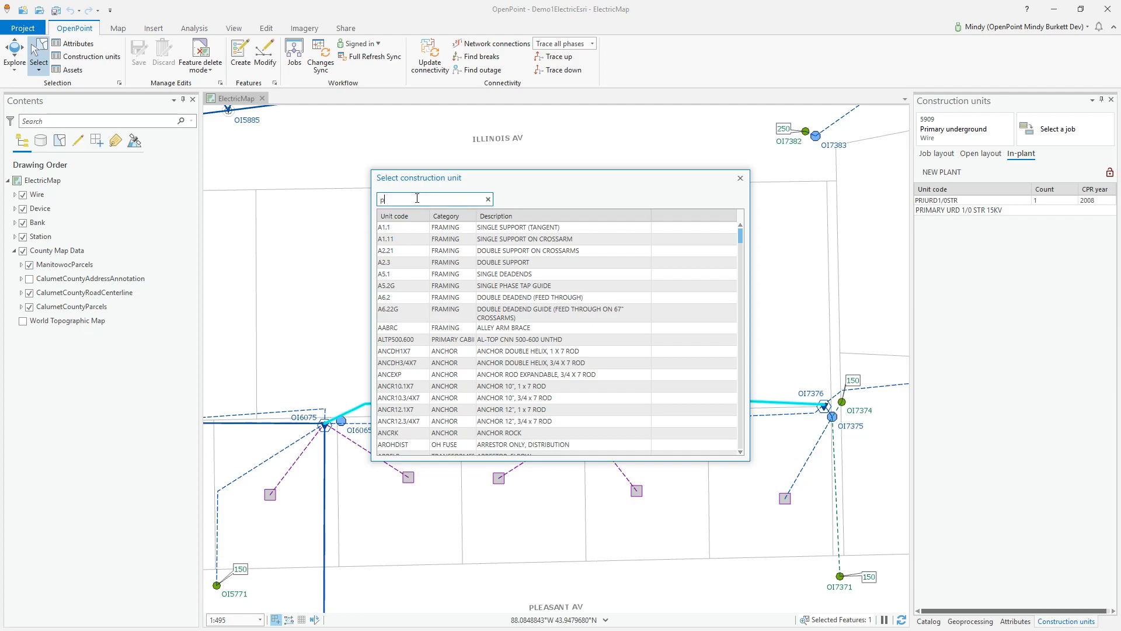
pyautogui.write('etr')
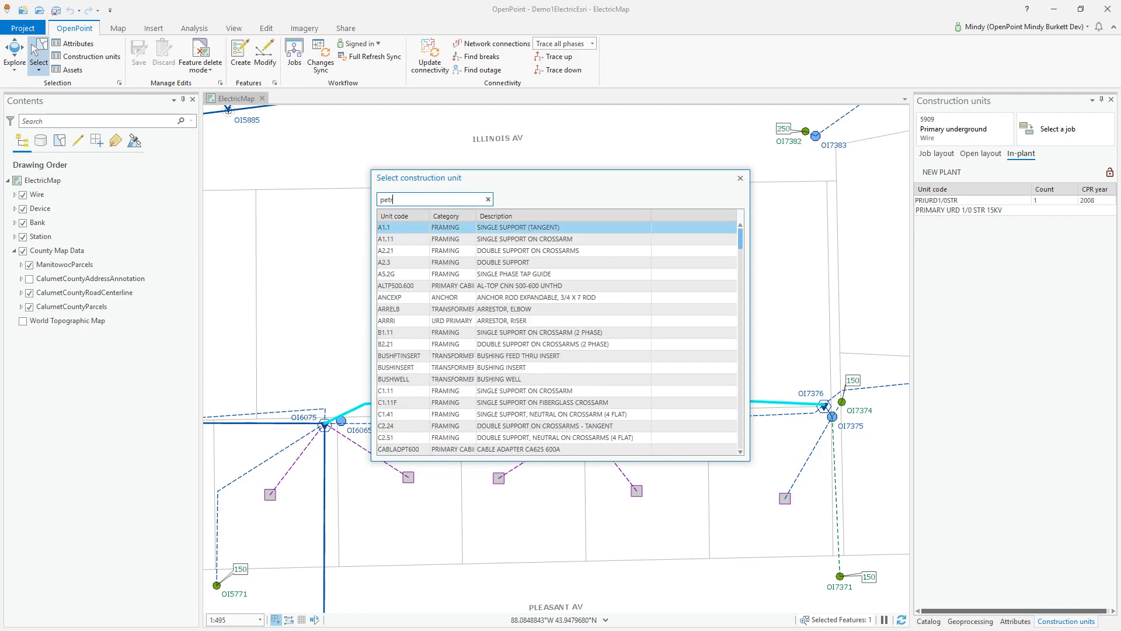
pyautogui.write('o2')
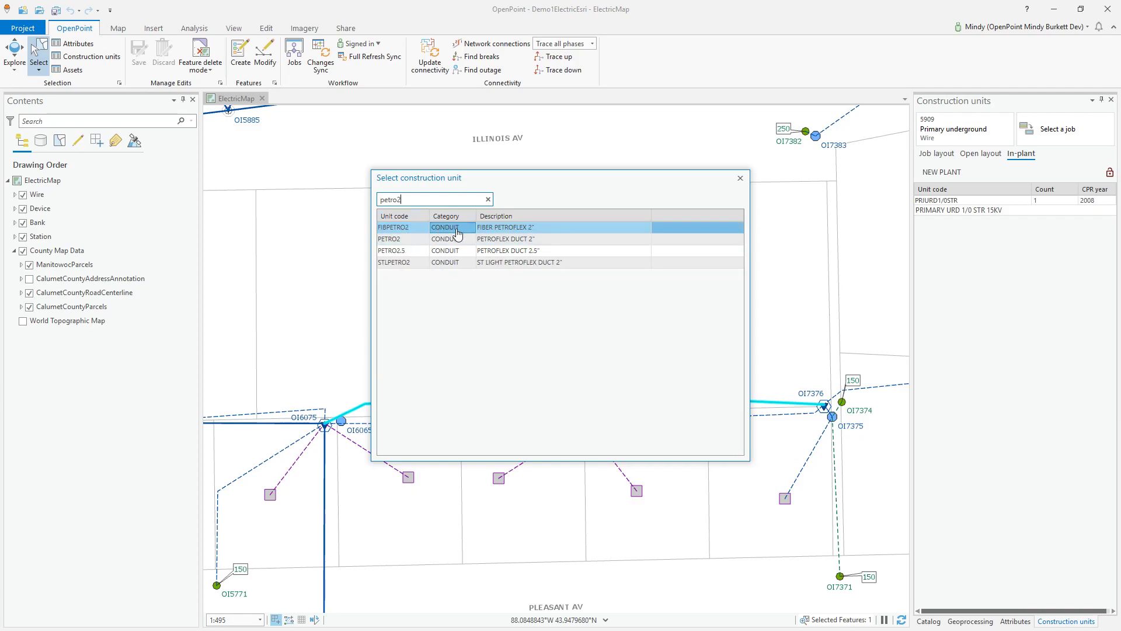
pyautogui.doubleClick(393, 239)
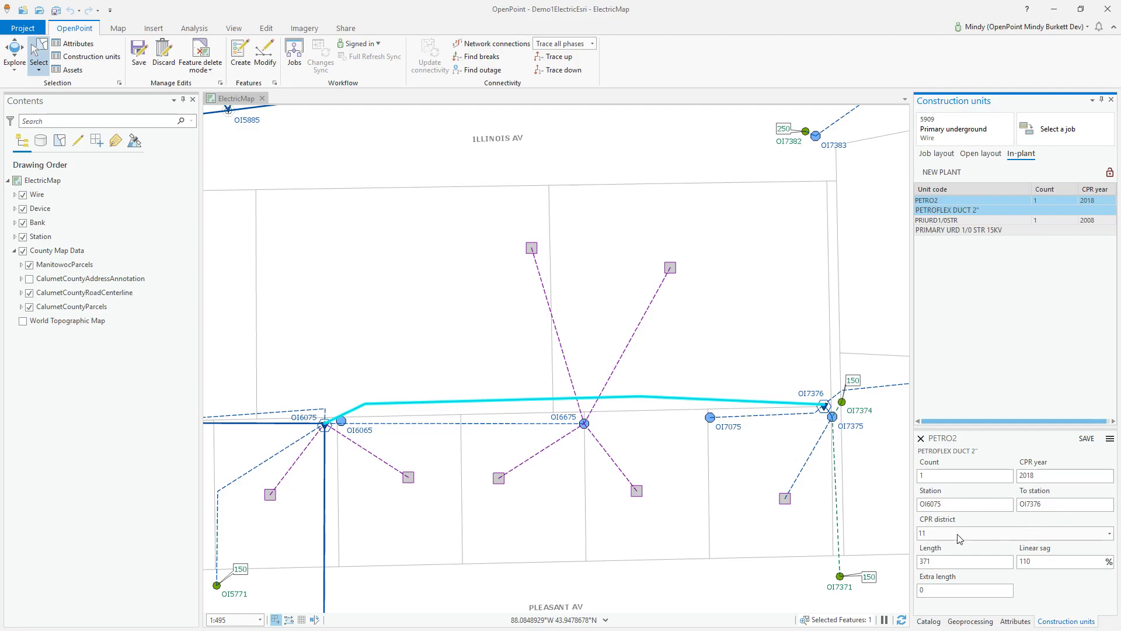
# Set the new PETRO2 duct's CPR year to 2008 and save the record.
pyautogui.click(970, 561)
pyautogui.click(1040, 561)
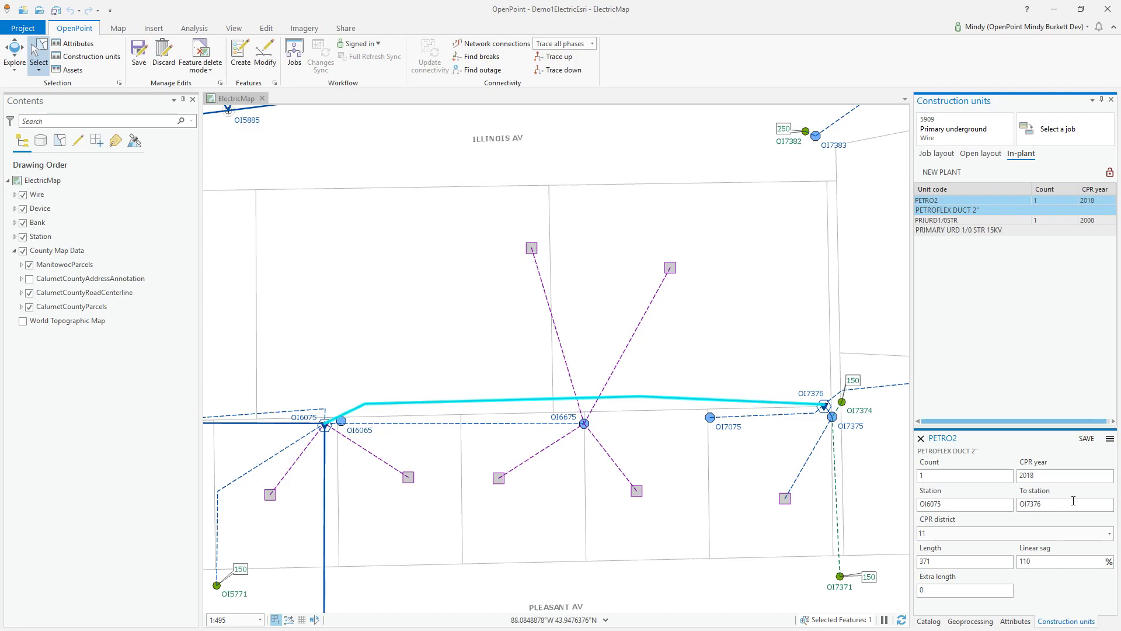
pyautogui.press('BackSpace')
pyautogui.click(1086, 439)
pyautogui.click(1094, 205)
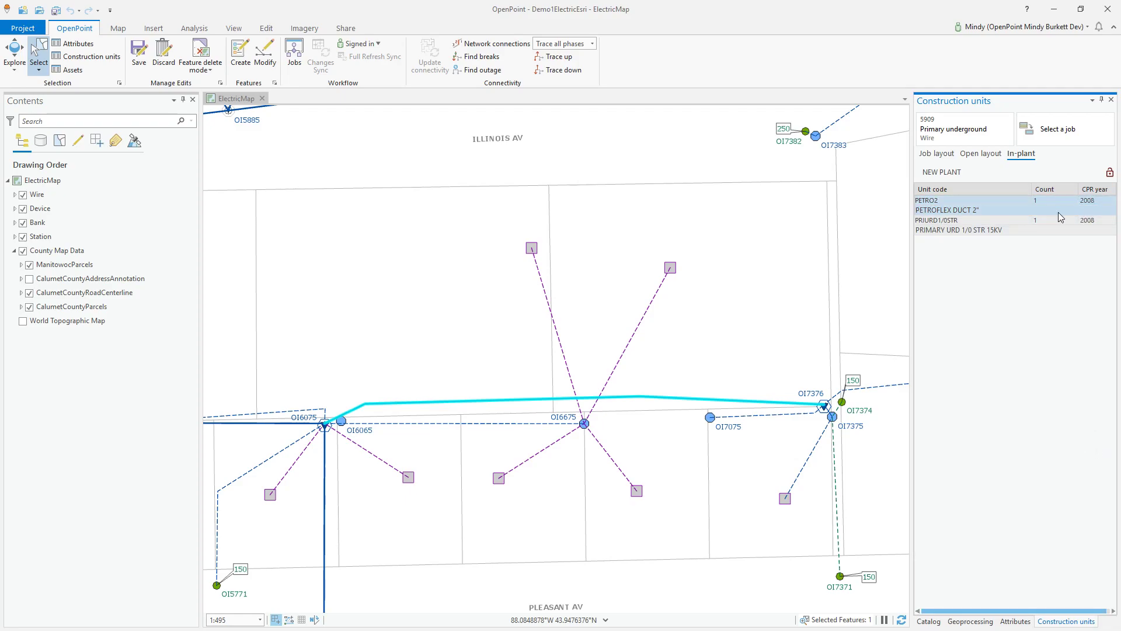
# Reopen the PETRO2 duct's in-plant details to check the CPR year, and close them.
pyautogui.doubleClick(1041, 206)
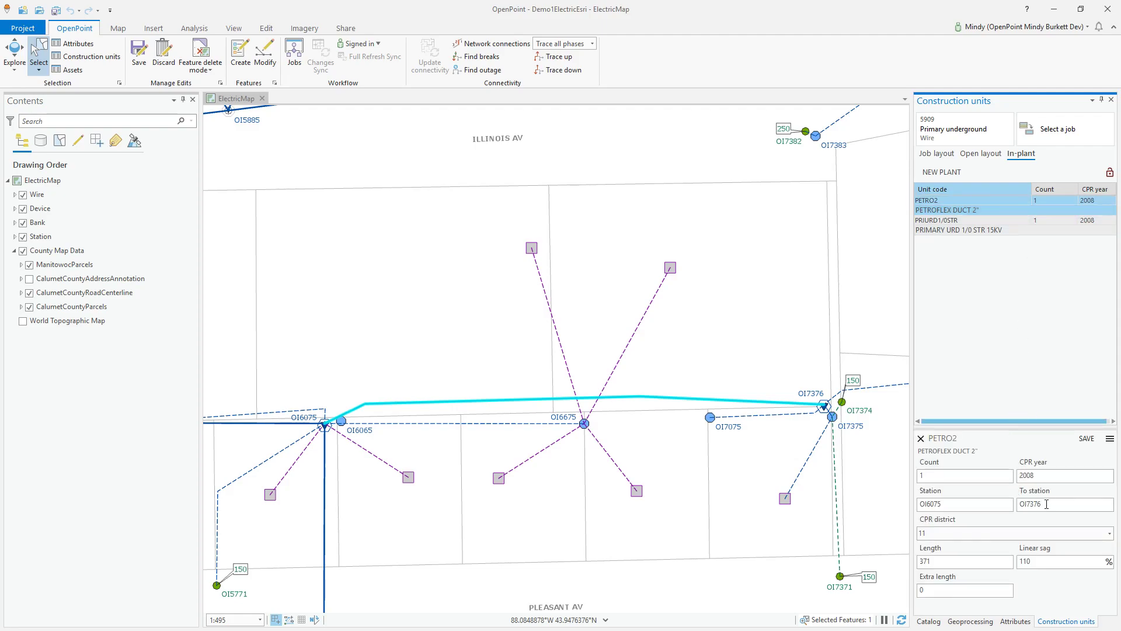
pyautogui.click(1049, 477)
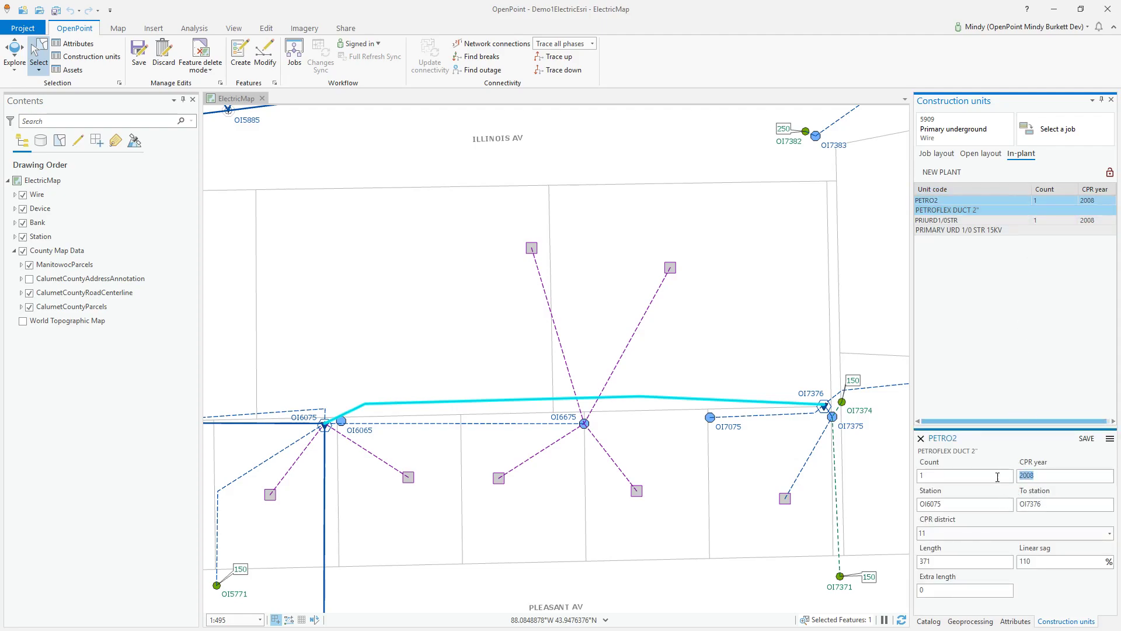
pyautogui.click(920, 439)
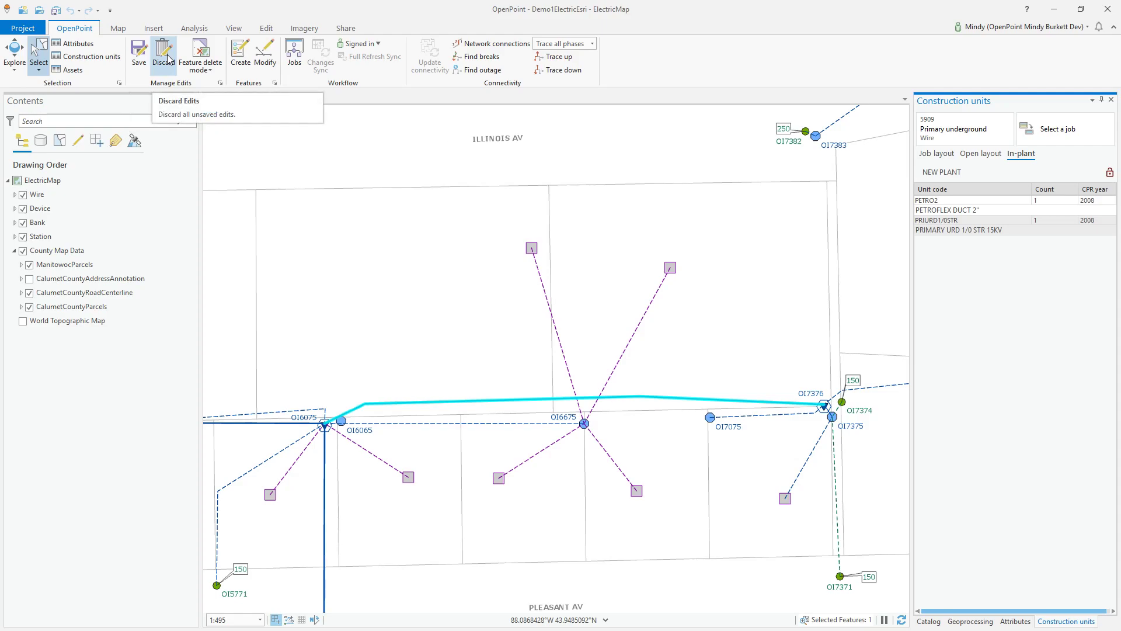
pyautogui.click(933, 214)
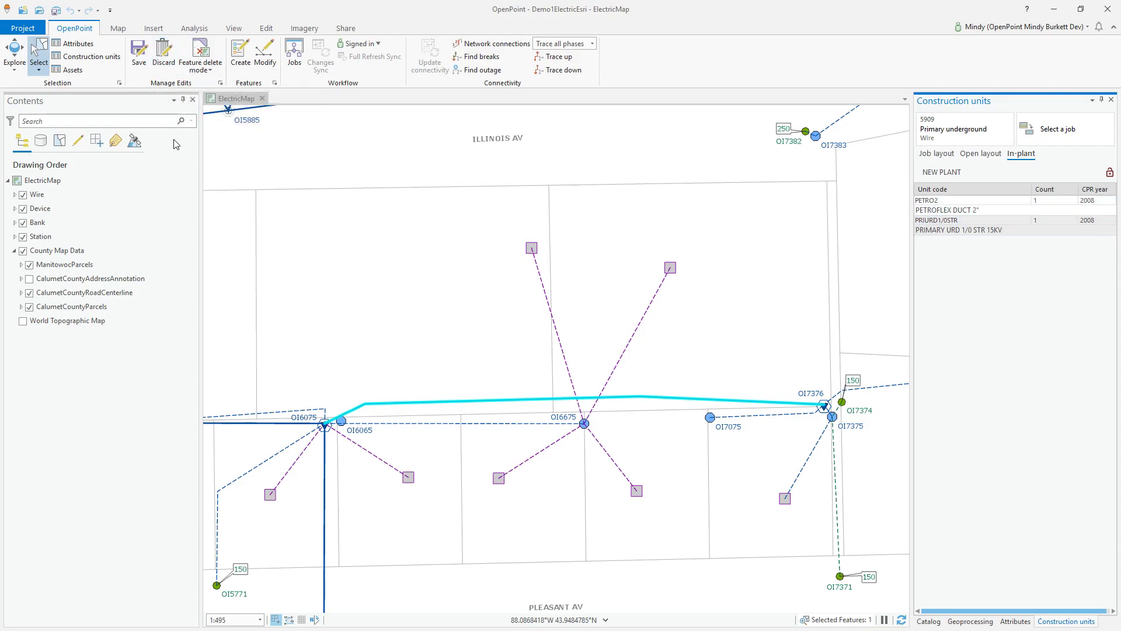
pyautogui.click(268, 34)
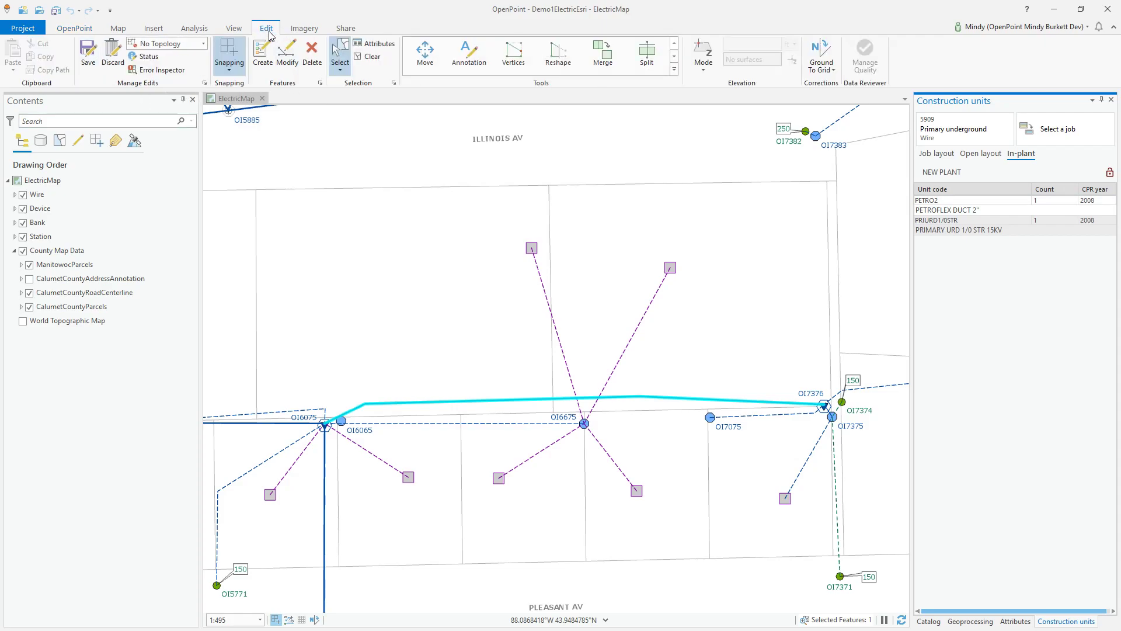
pyautogui.click(78, 30)
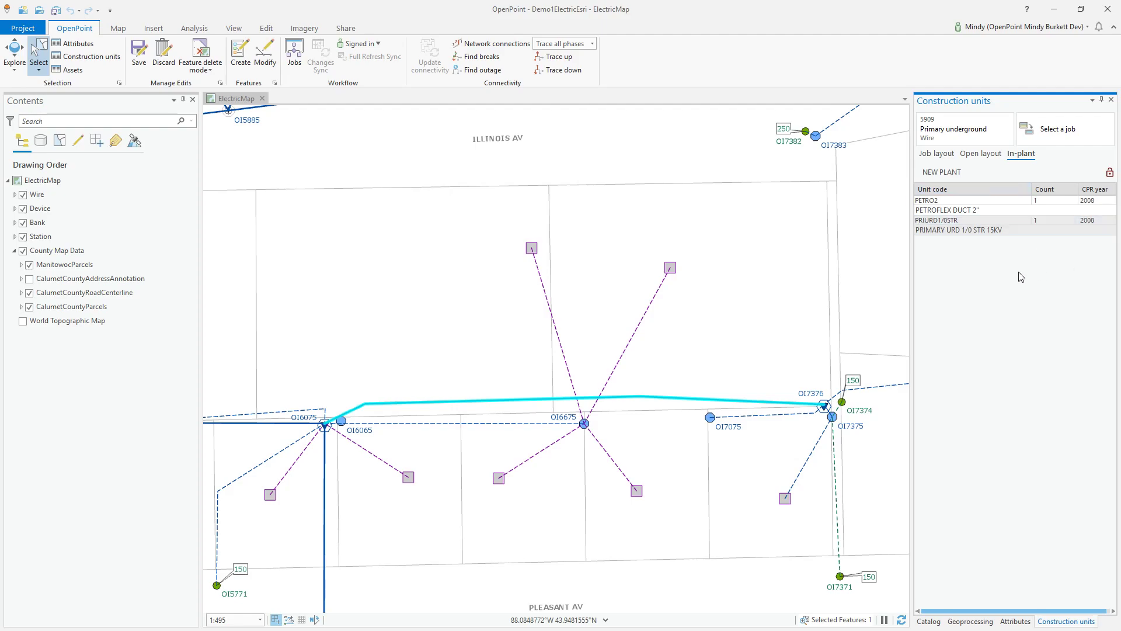
# Set the PETRO2 duct's linear sag to 100%.
pyautogui.click(983, 211)
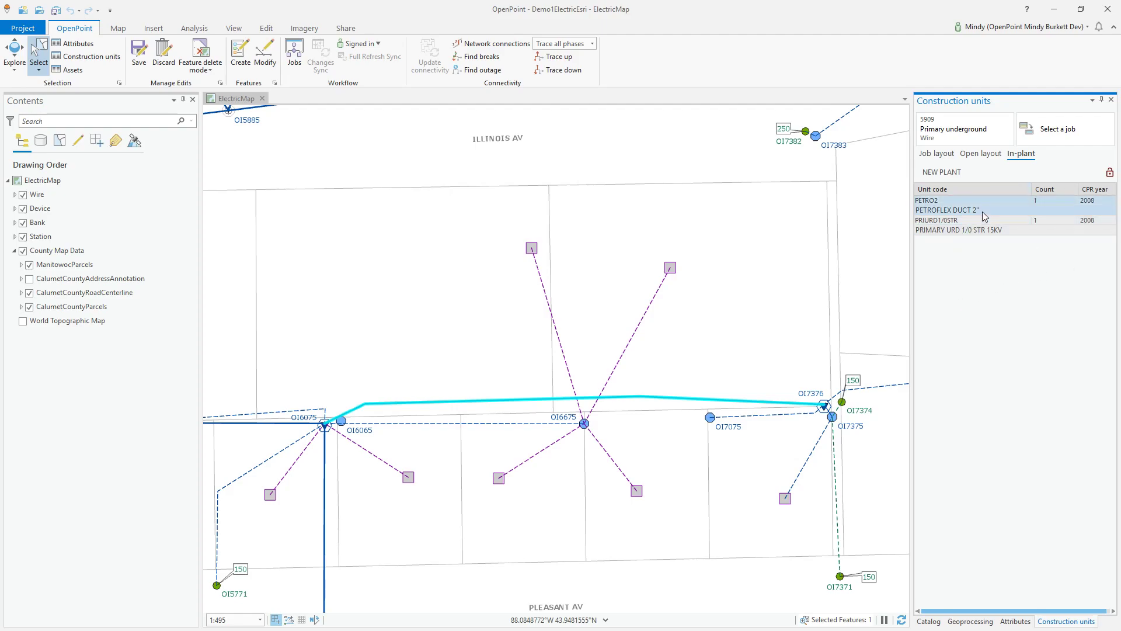
pyautogui.click(993, 207)
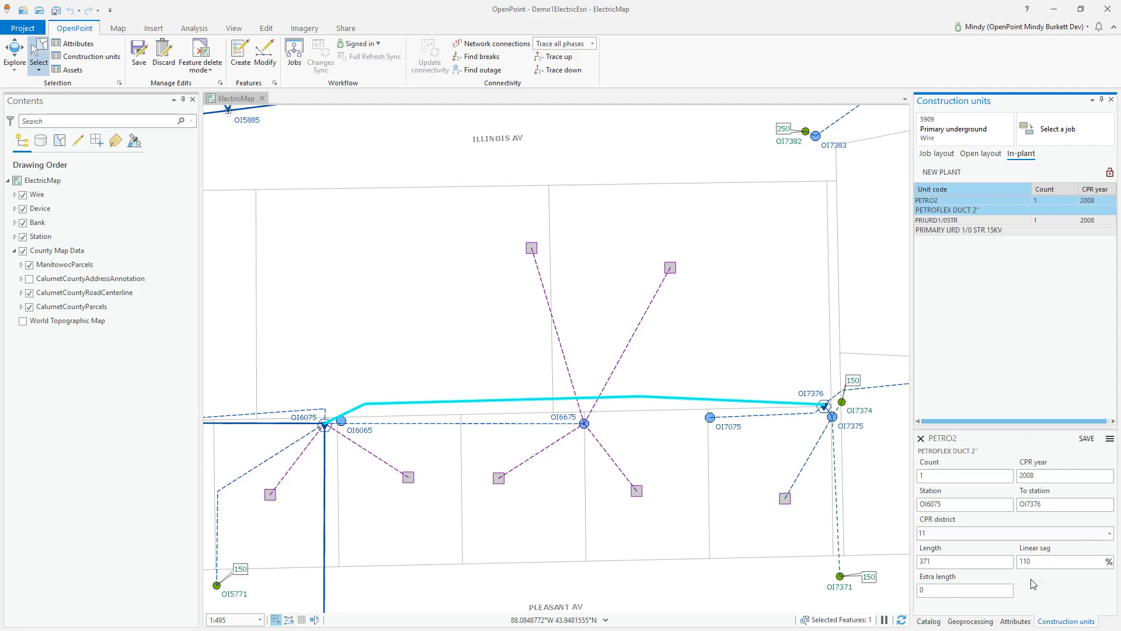
pyautogui.click(1025, 560)
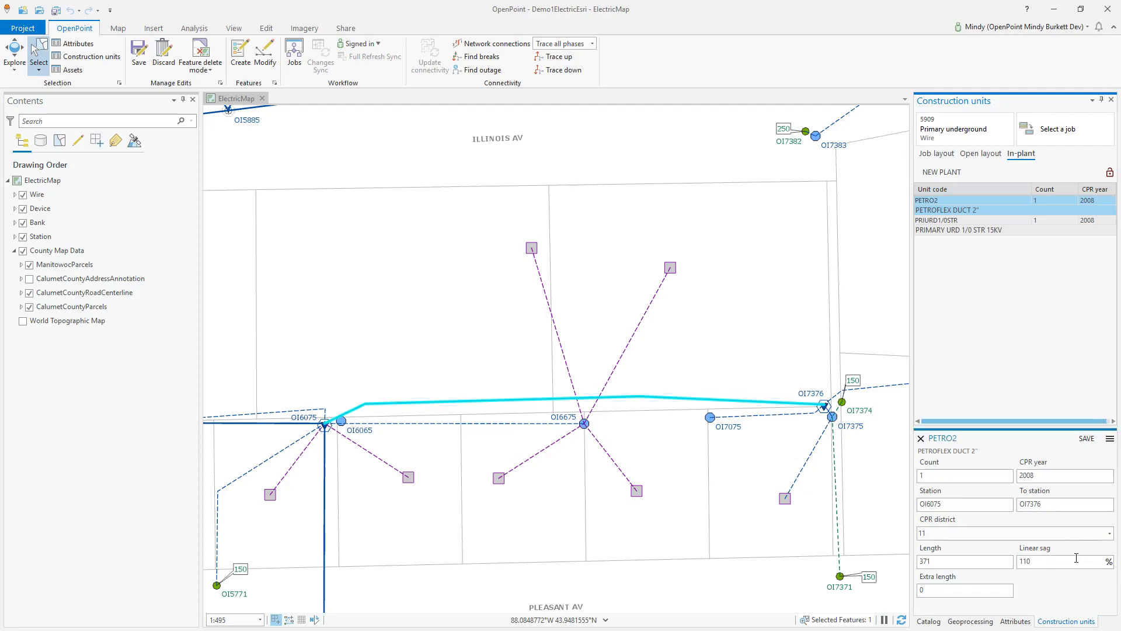
pyautogui.press('BackSpace')
pyautogui.write('0')
# Select a service wire, reselect the primary wire between OI6075 and OI7376, and reopen its PETRO2 details.
pyautogui.moveTo(521, 318); pyautogui.dragTo(595, 332)
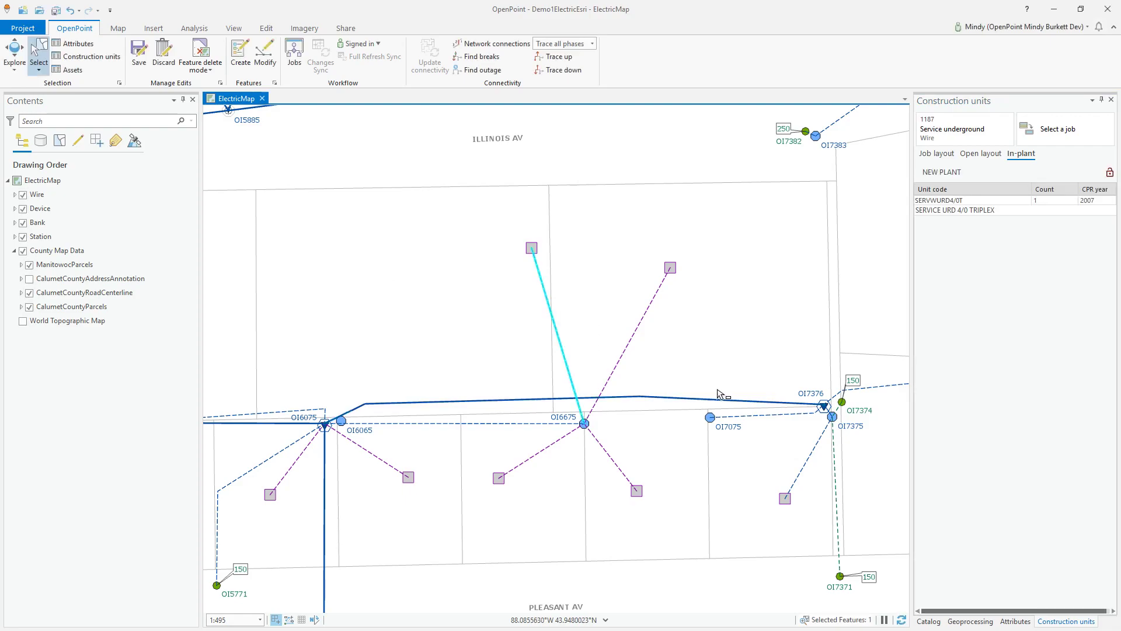
pyautogui.moveTo(484, 375); pyautogui.dragTo(507, 409)
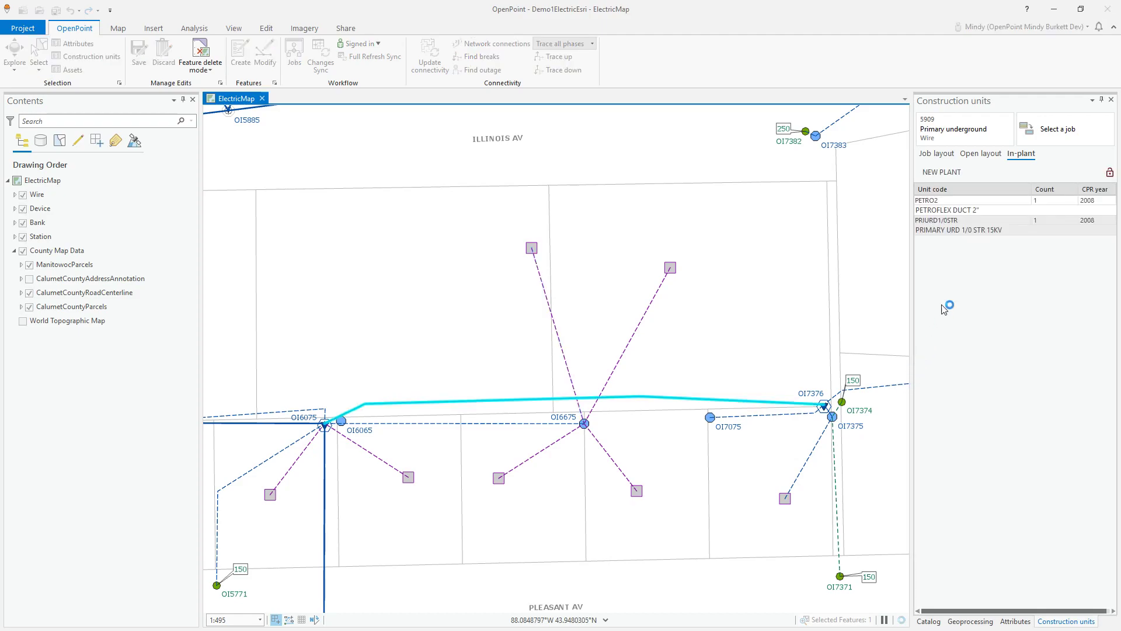
pyautogui.click(1018, 205)
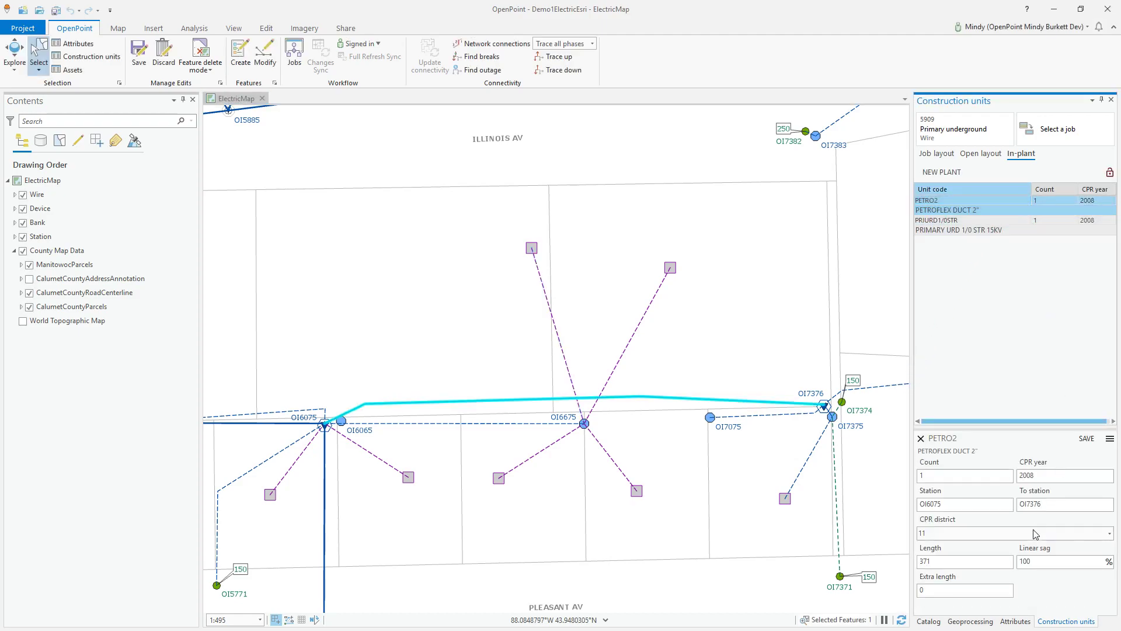
# Try a linear sag of 102% on the PETRO2 duct and close its details without saving.
pyautogui.click(1034, 563)
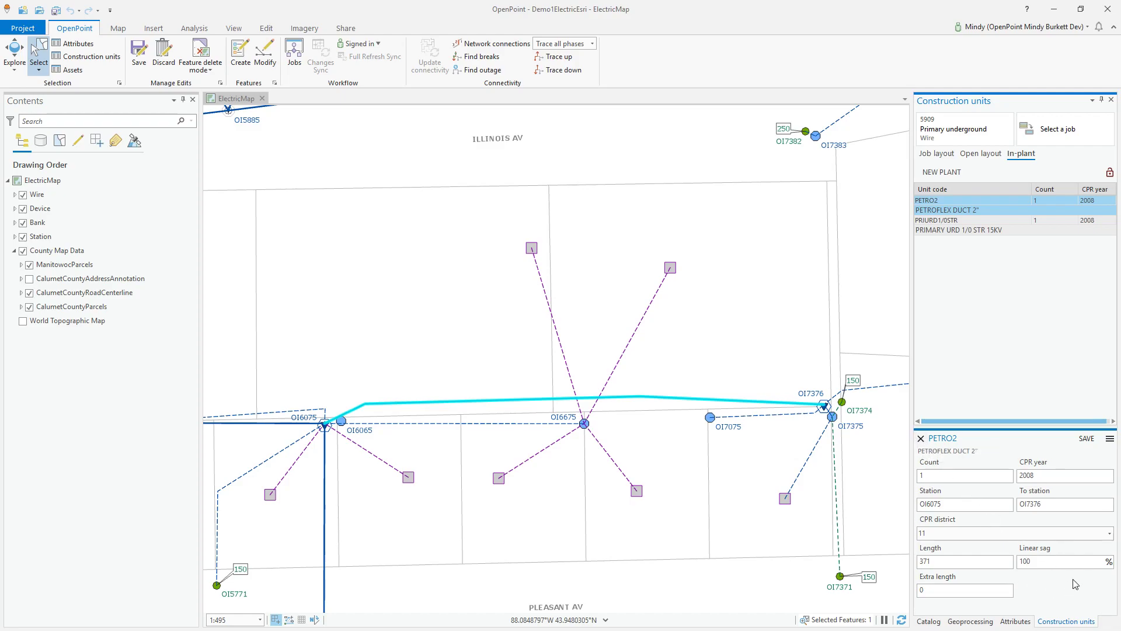
pyautogui.doubleClick(1042, 561)
pyautogui.write('102')
pyautogui.click(920, 438)
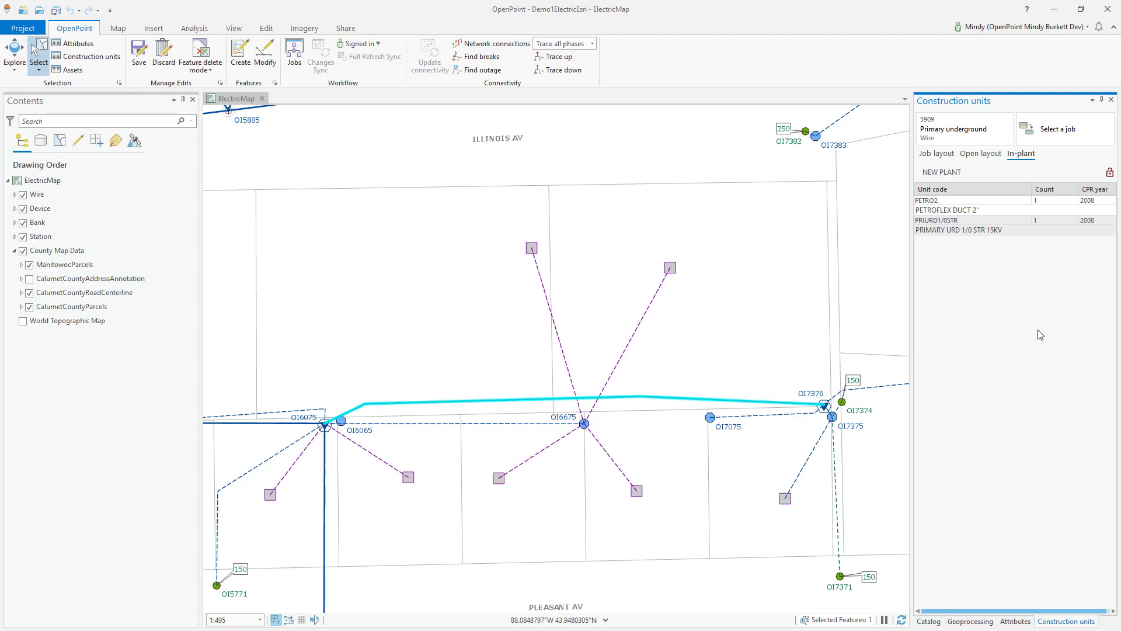
# Reopen the PETRO2 duct's details and set the linear sag to 110%.
pyautogui.click(1059, 209)
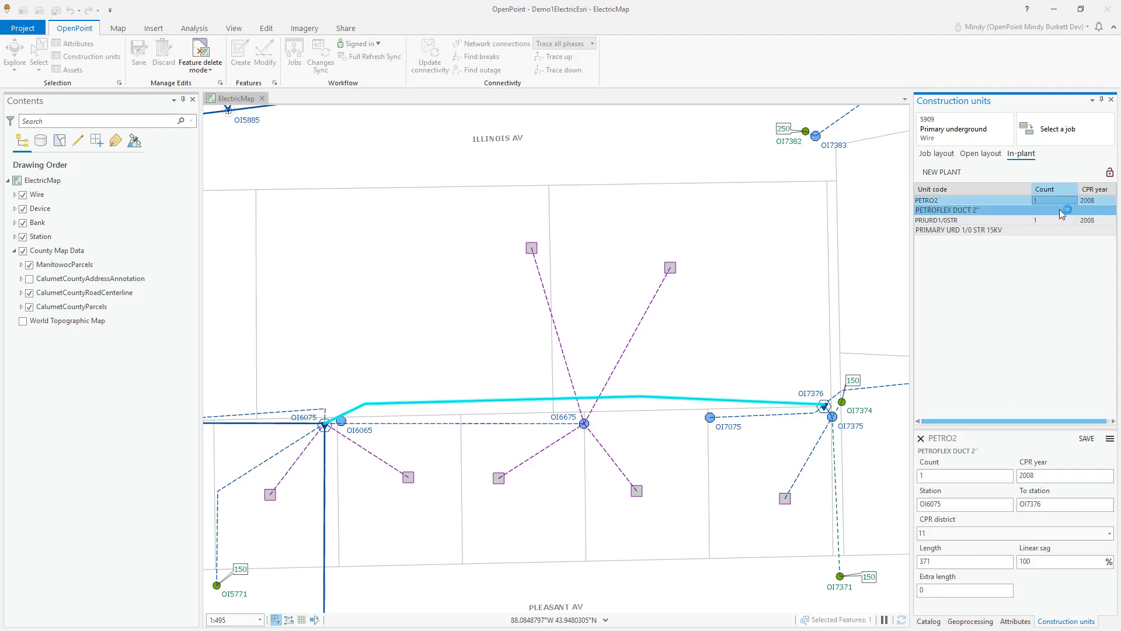
pyautogui.doubleClick(1052, 561)
pyautogui.click(1039, 563)
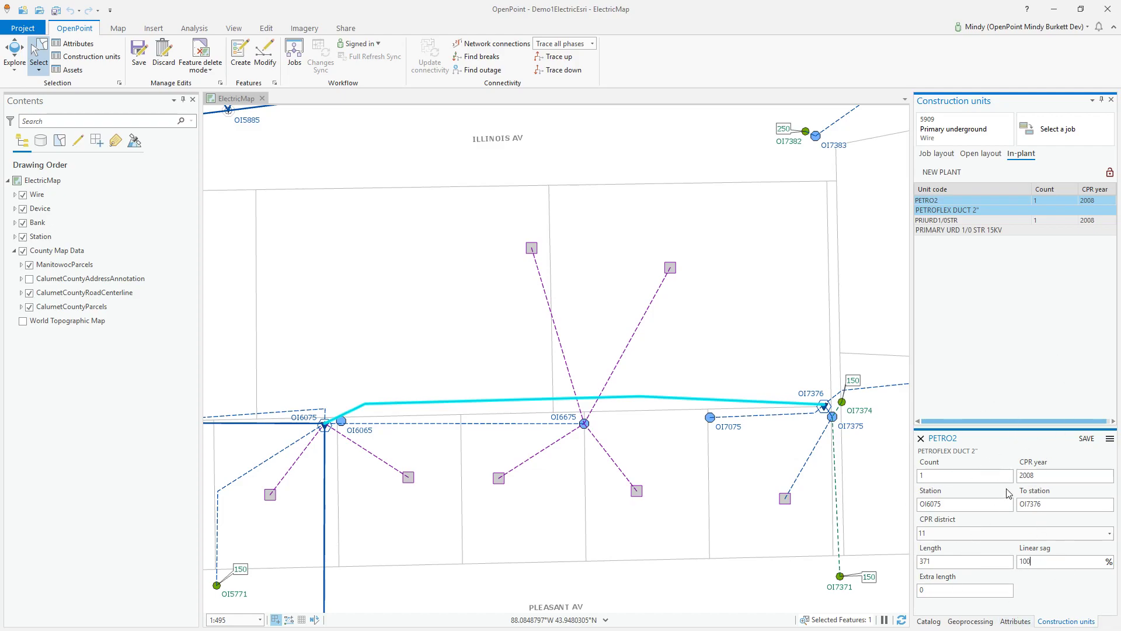
pyautogui.click(1070, 562)
pyautogui.press('BackSpace')
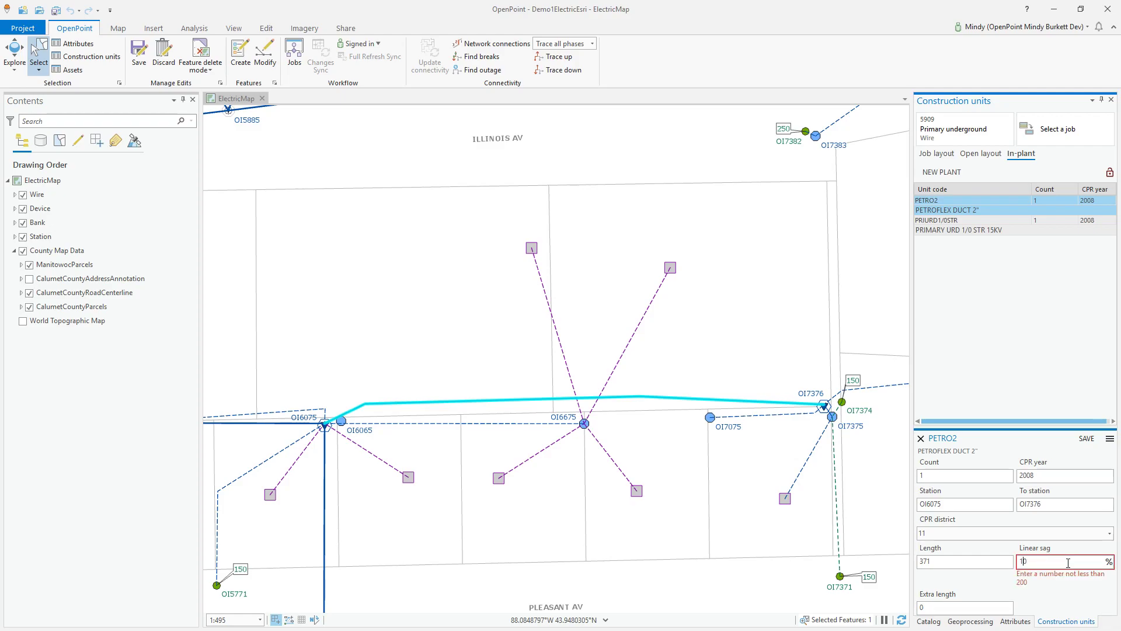
pyautogui.write('1')
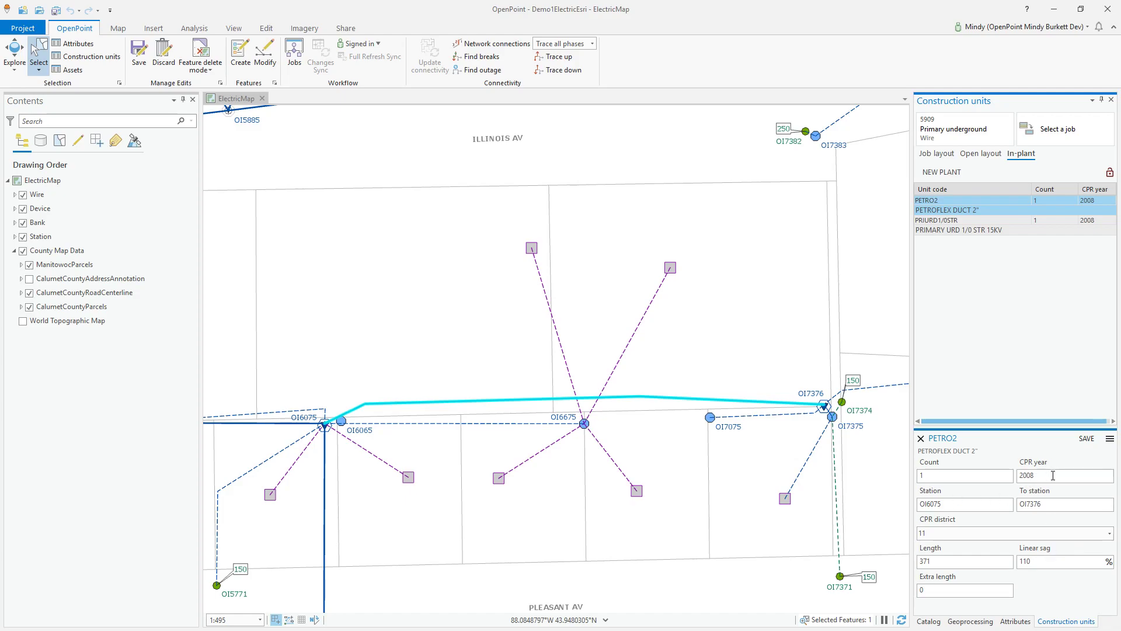
# Clear the PETRO2 duct's CPR year and try to save the details.
pyautogui.press('BackSpace')
pyautogui.press('BackSpace')
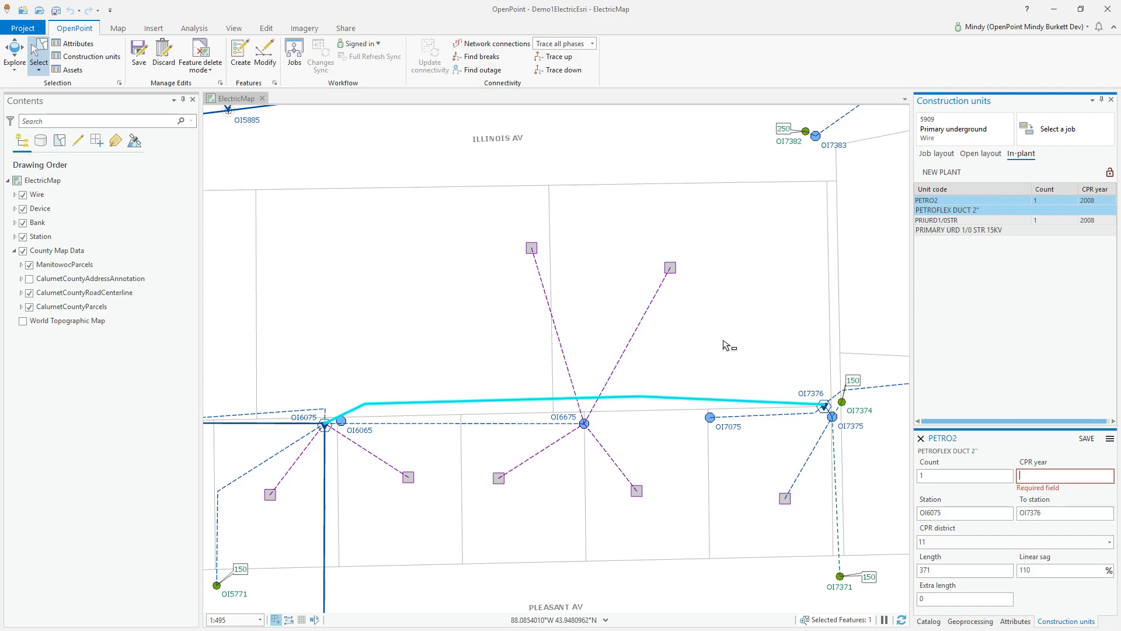
pyautogui.click(1087, 439)
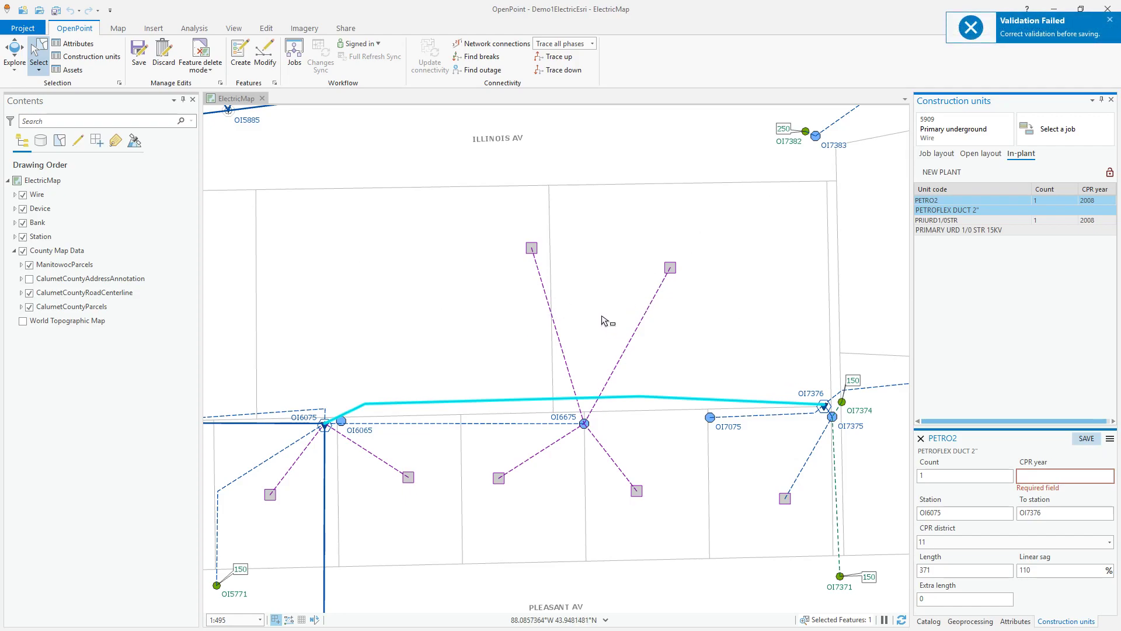
# Select the service wire northeast of OI6675, switch back to the primary wire between OI6075 and OI7376, and reopen its PETRO2 details.
pyautogui.moveTo(601, 316); pyautogui.dragTo(663, 352)
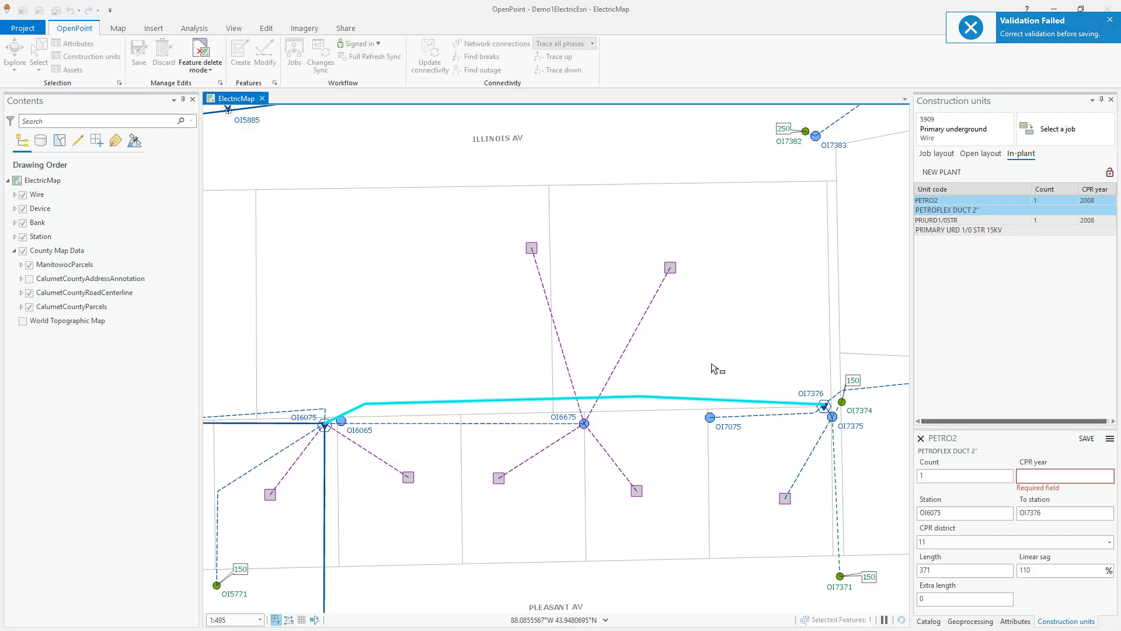
pyautogui.moveTo(639, 366); pyautogui.dragTo(671, 417)
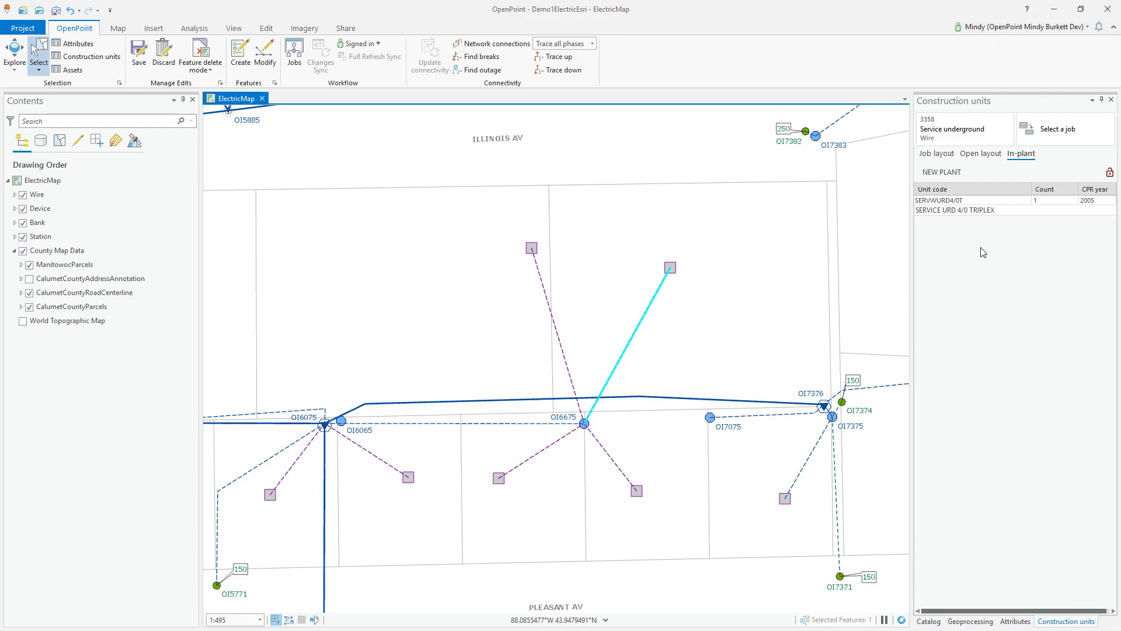
pyautogui.click(979, 205)
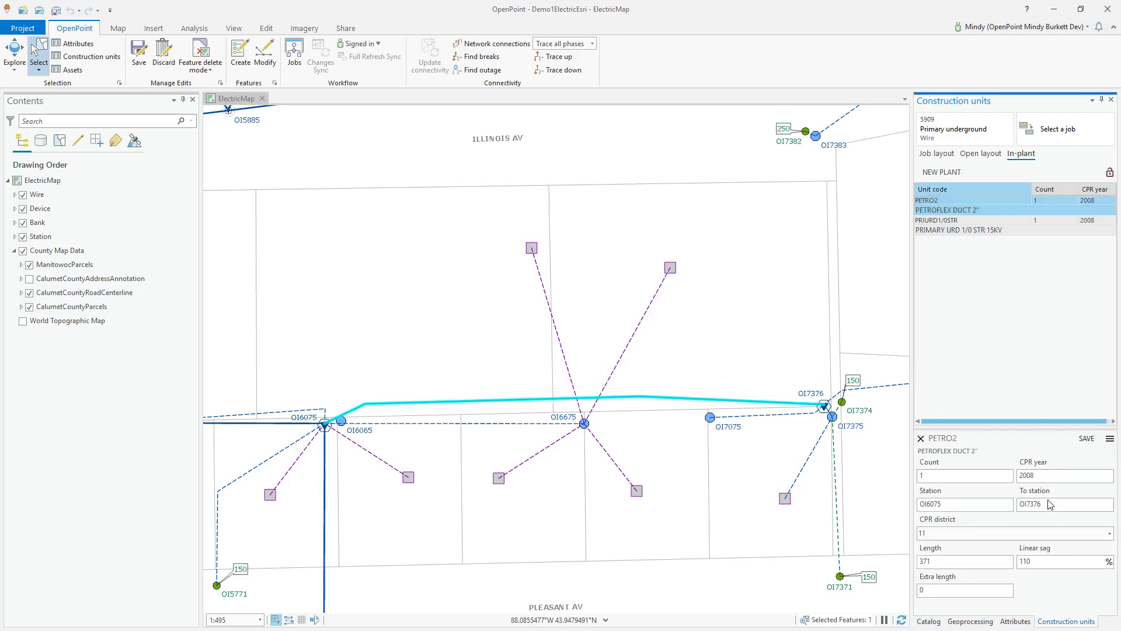
# Check the PETRO2 duct's linear sag and CPR year in its reopened details.
pyautogui.moveTo(1043, 560); pyautogui.dragTo(990, 561)
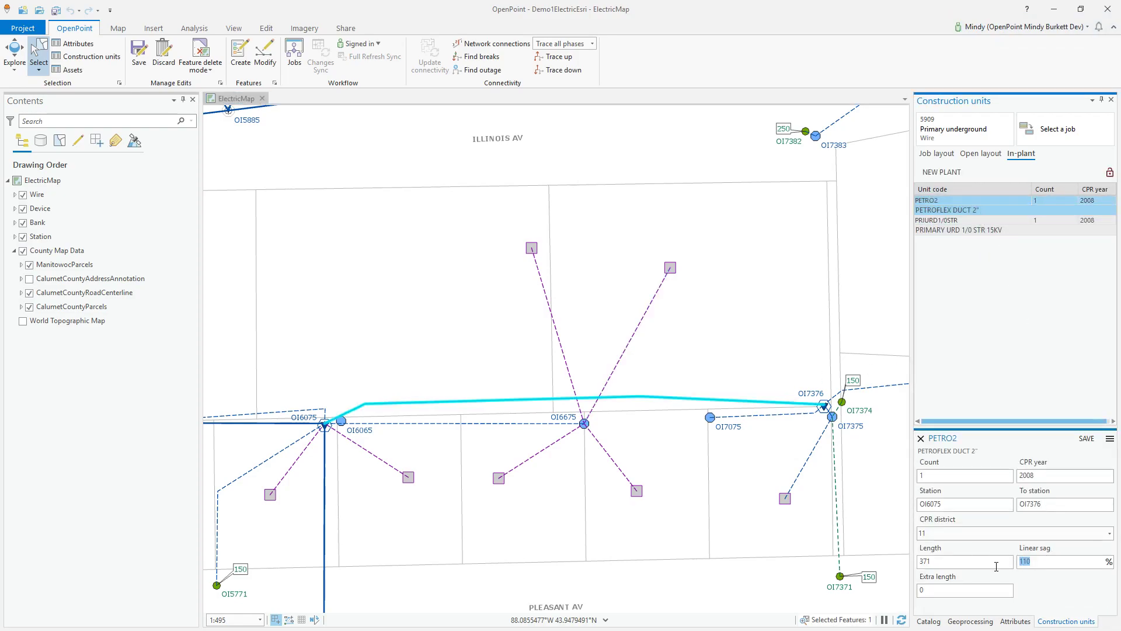
pyautogui.moveTo(1058, 475); pyautogui.dragTo(987, 477)
pyautogui.click(1044, 477)
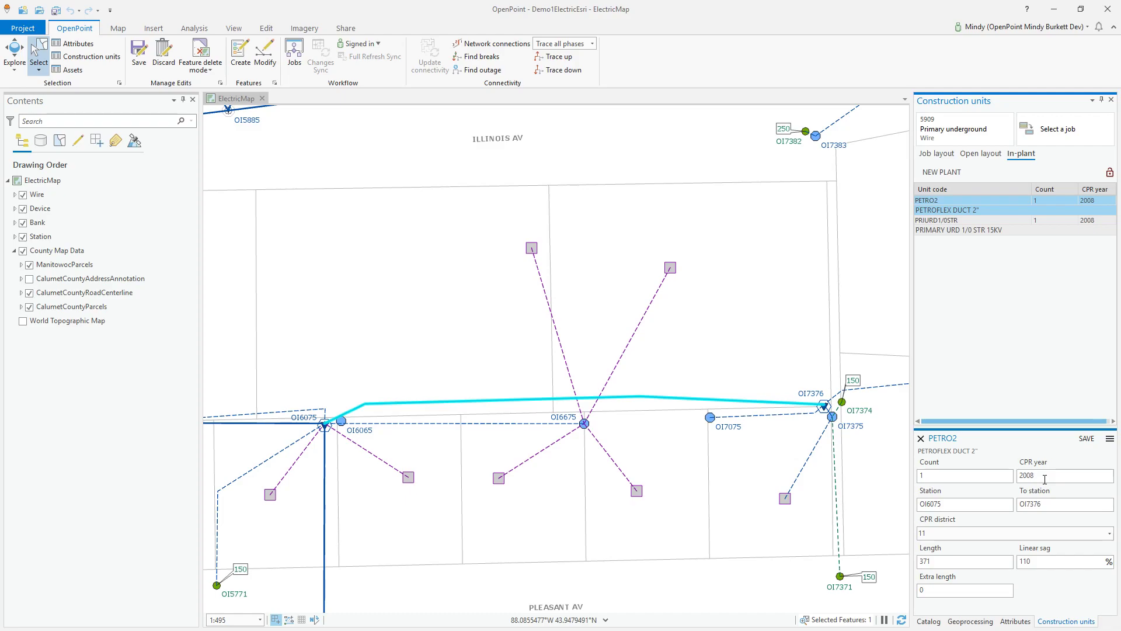